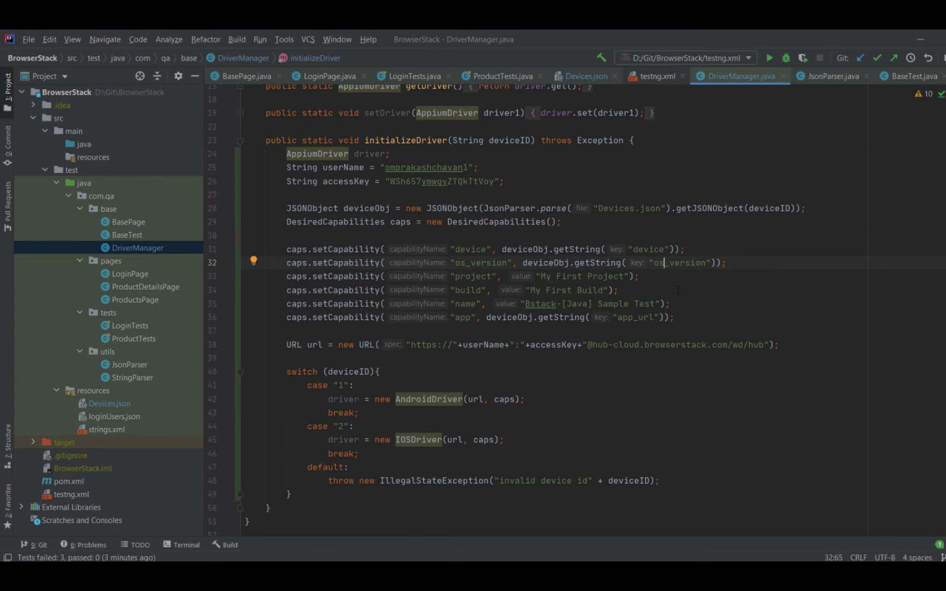
# - Append .toString() to getJSONObject(deviceID) on line 28 of DriverManager.java
pyautogui.doubleClick(710, 209)
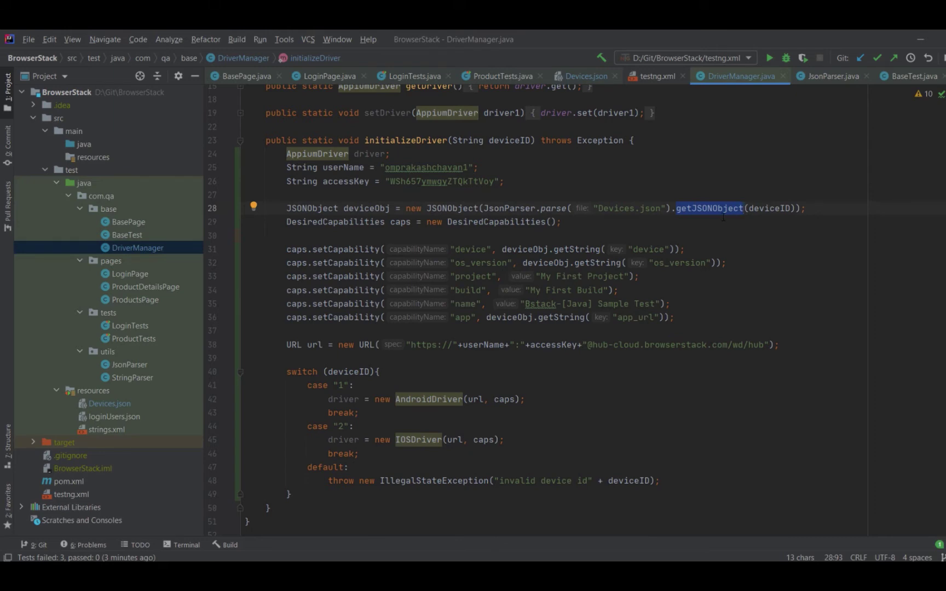
pyautogui.hotkey('ctrl', 'Right')
pyautogui.hotkey('ctrl', 'Right')
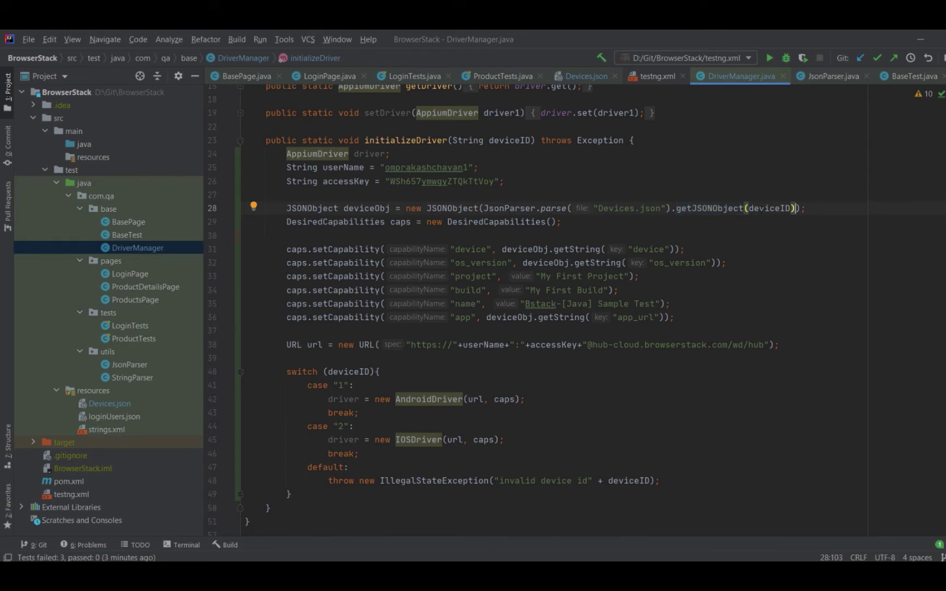
pyautogui.hotkey('ctrl', 'q')
pyautogui.doubleClick(441, 208)
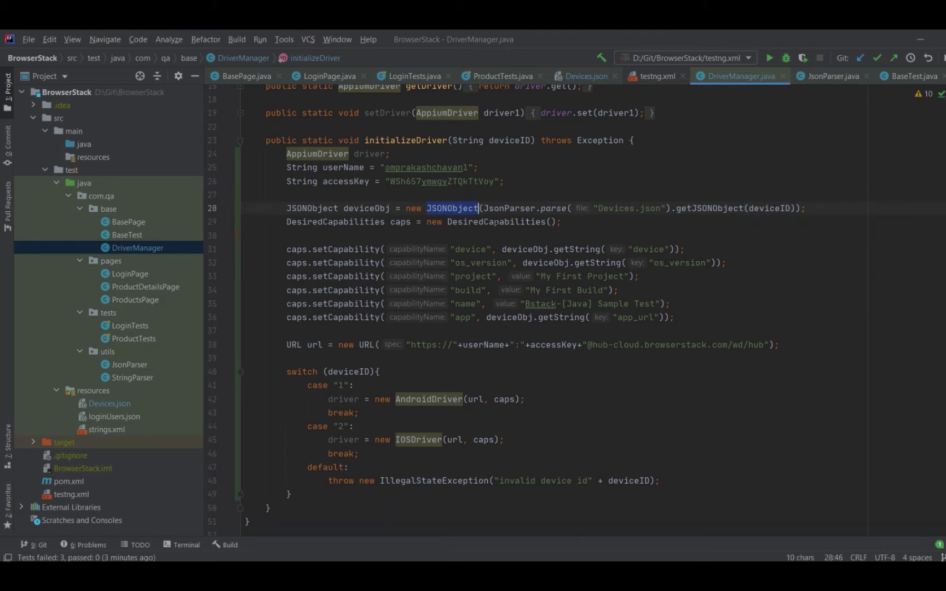
pyautogui.click(793, 209)
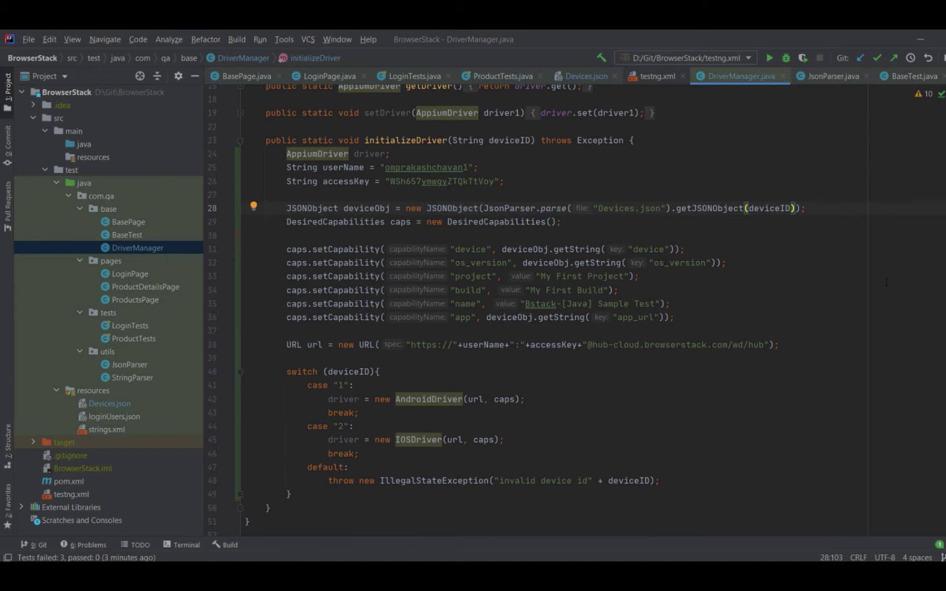
pyautogui.write('.to')
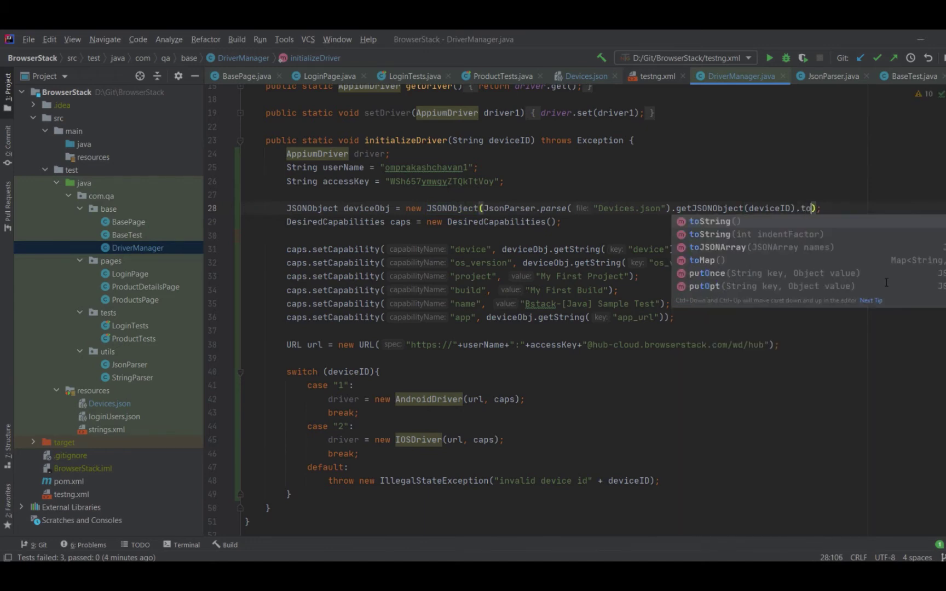
pyautogui.press('Return')
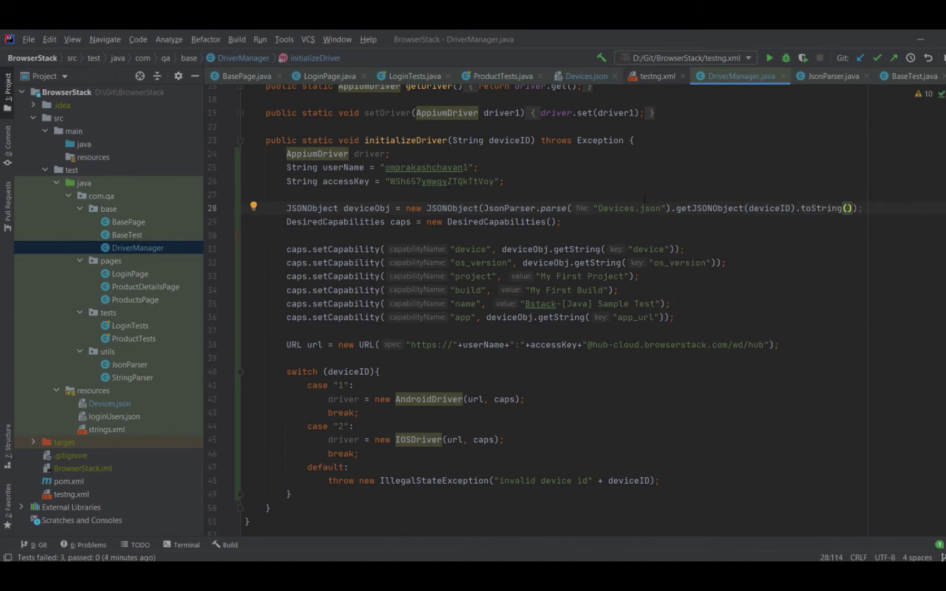
# - Inspect the local driver variable and the ThreadLocal driver field in DriverManager
pyautogui.click(509, 197)
pyautogui.doubleClick(370, 155)
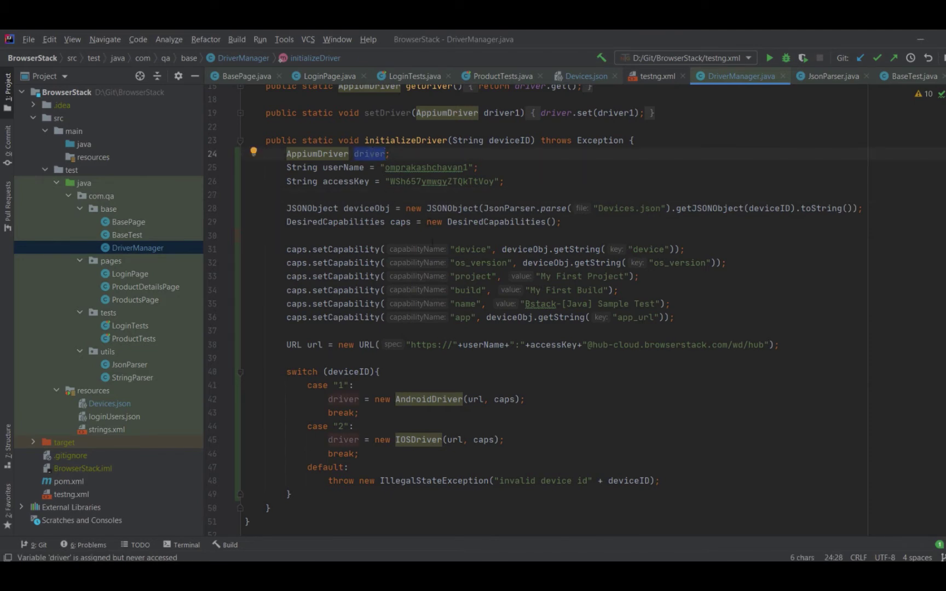
pyautogui.scroll(2, 433, 241)
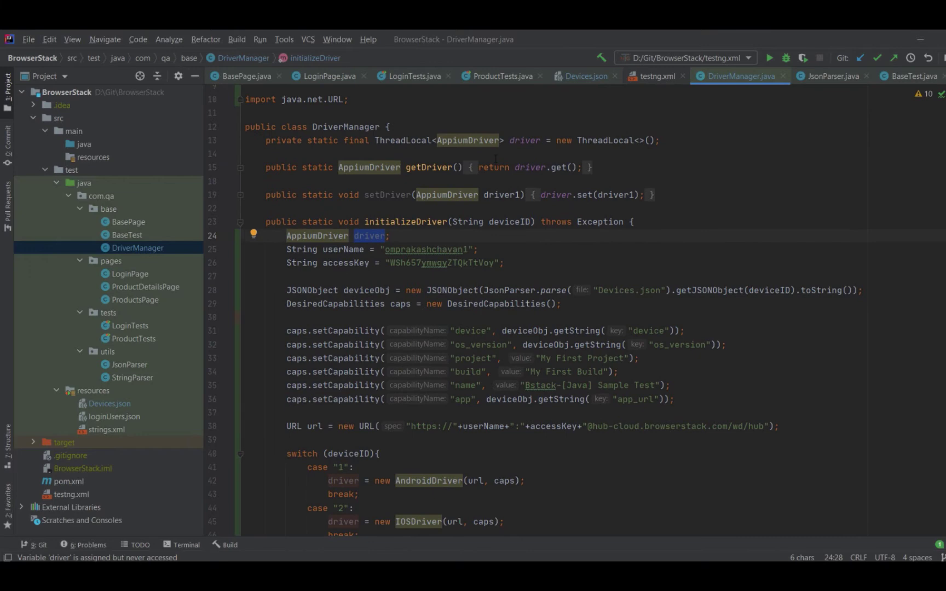
pyautogui.doubleClick(525, 140)
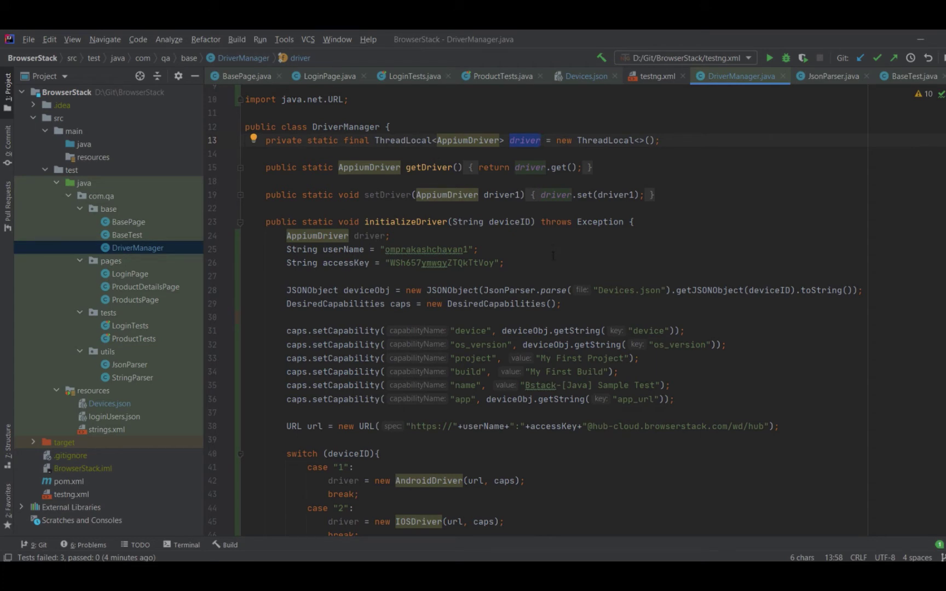
pyautogui.scroll(-3, 553, 255)
pyautogui.scroll(-1, 553, 255)
# - Add a setDriver(driver) statement after the switch block's closing brace in initializeDriver
pyautogui.click(384, 420)
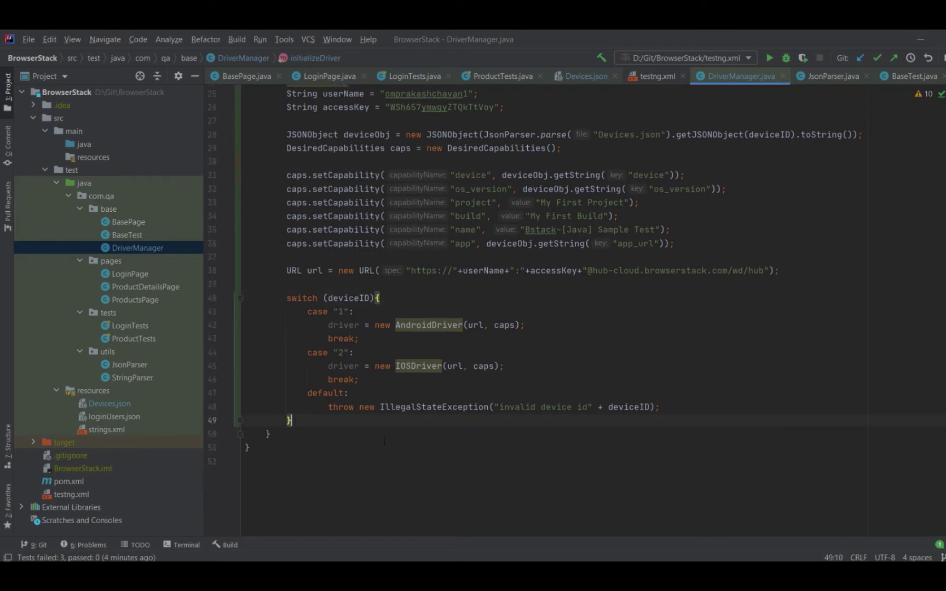
pyautogui.press('Return')
pyautogui.write('set')
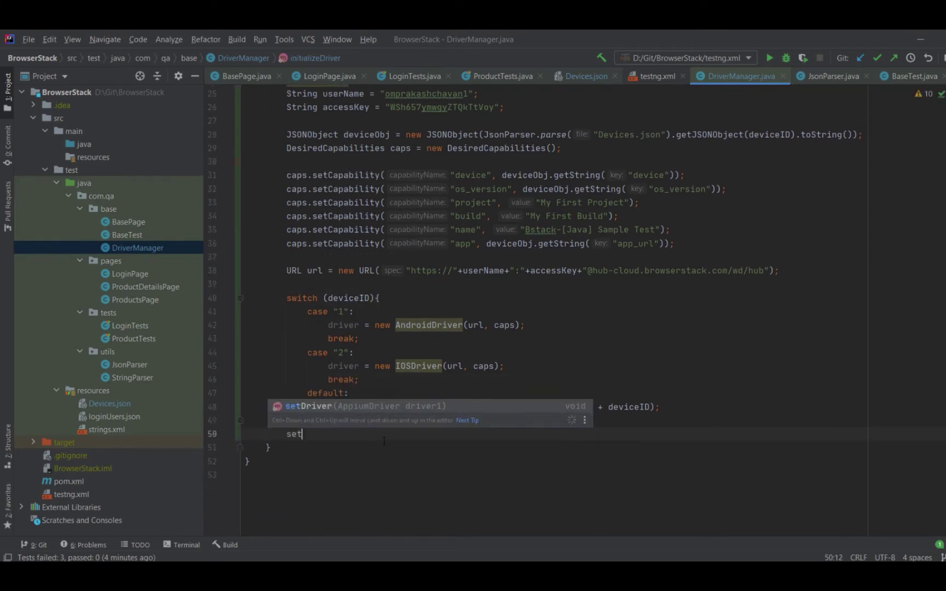
pyautogui.press('Return')
pyautogui.write('d')
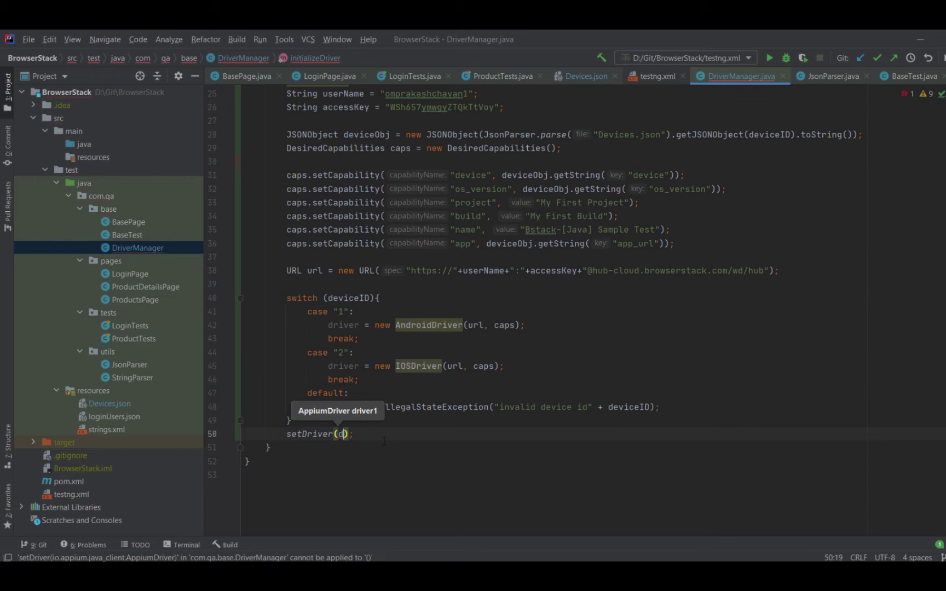
pyautogui.write('ri')
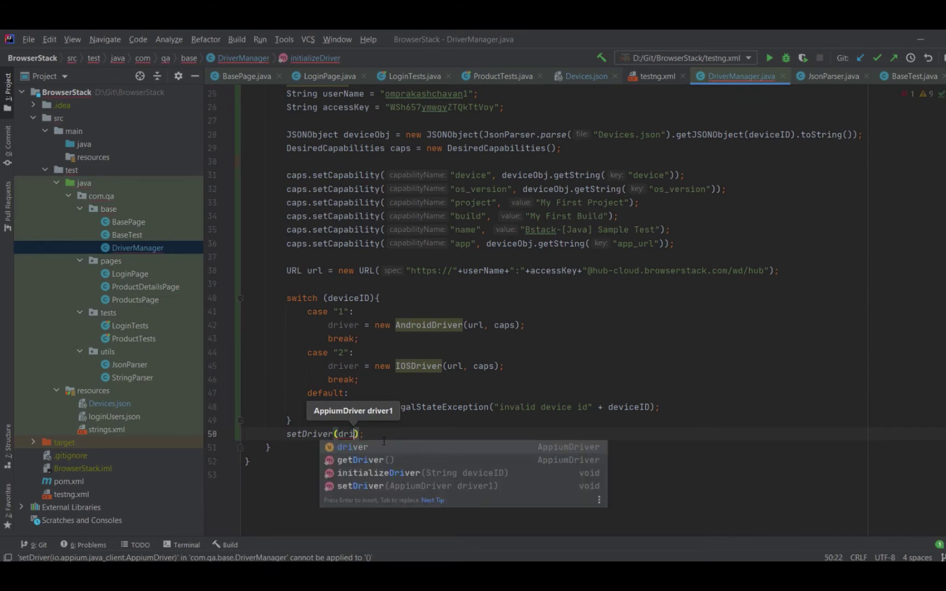
pyautogui.press('Return')
pyautogui.press('End')
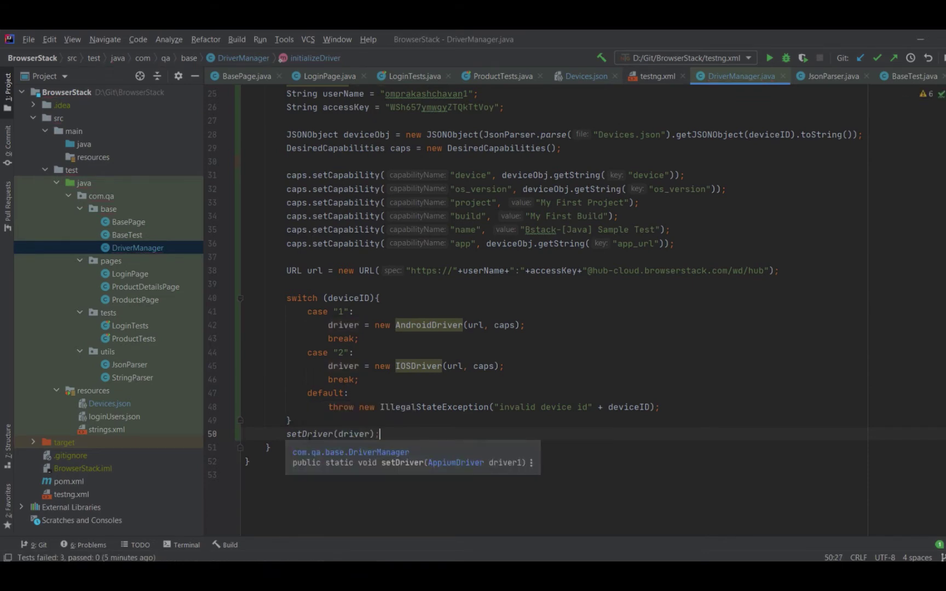
pyautogui.press('Up')
pyautogui.scroll(3, 490, 378)
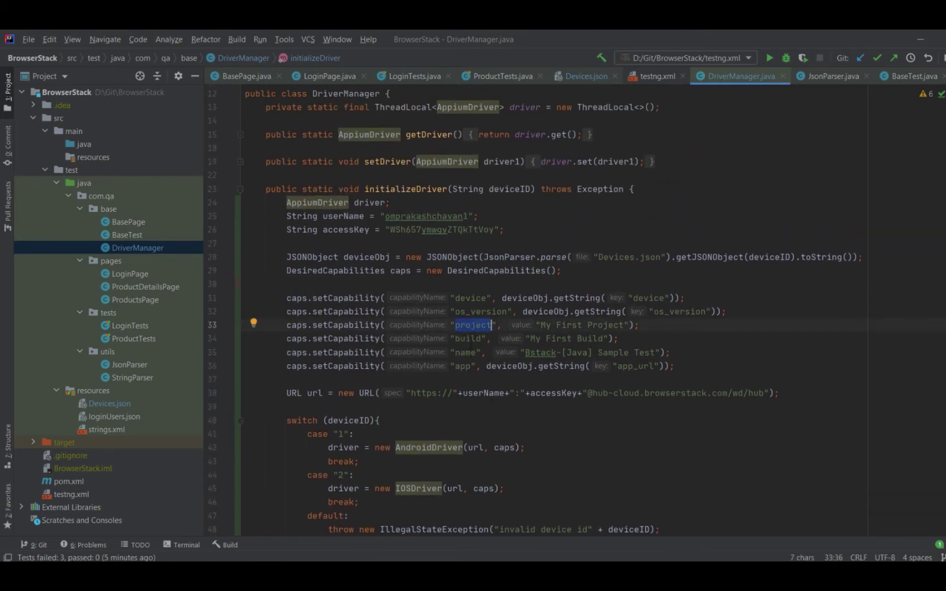
pyautogui.doubleClick(468, 339)
pyautogui.doubleClick(467, 353)
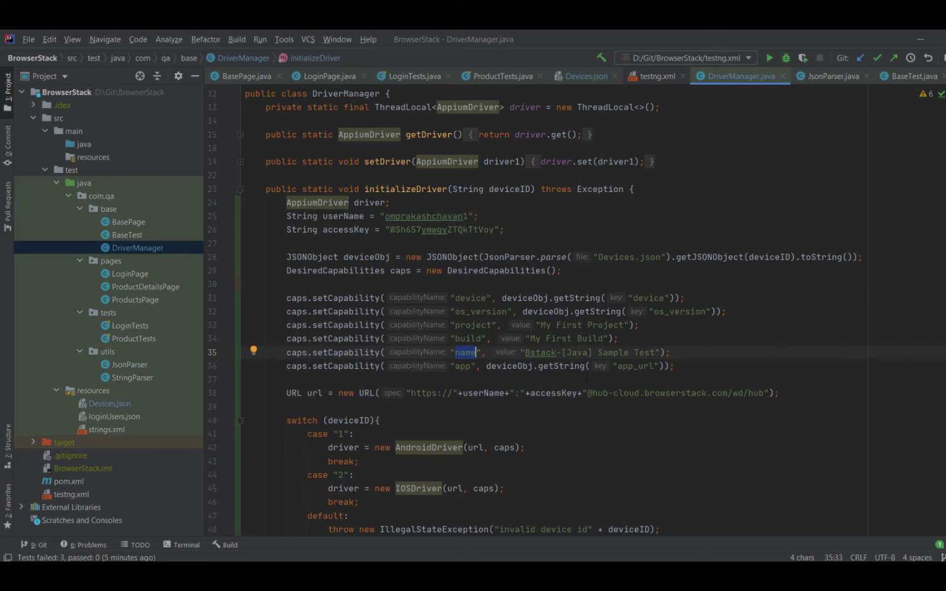
pyautogui.click(588, 339)
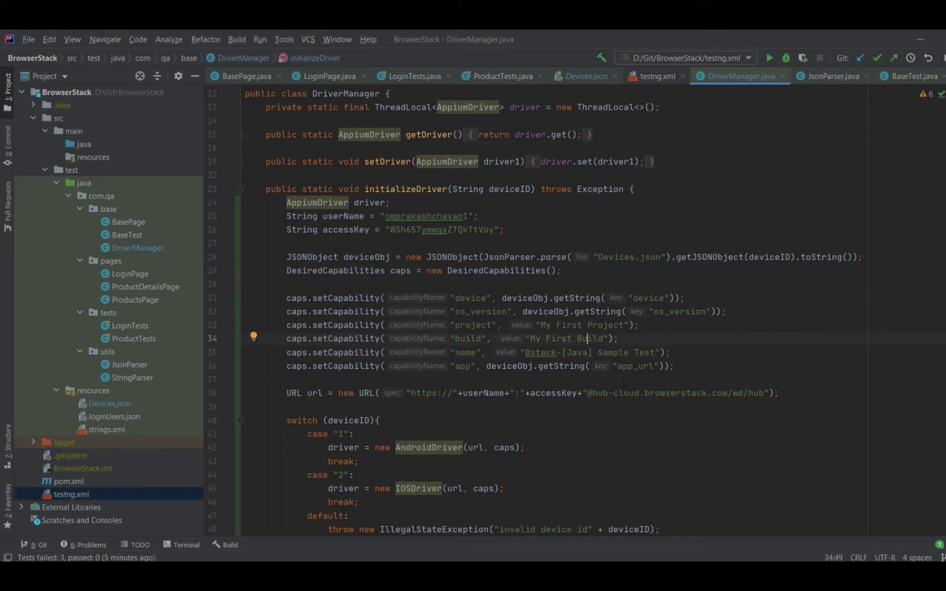
# - Open testng.xml, check the Google_Pixel_3 deviceID and LoginTests class, and run it
pyautogui.doubleClick(74, 495)
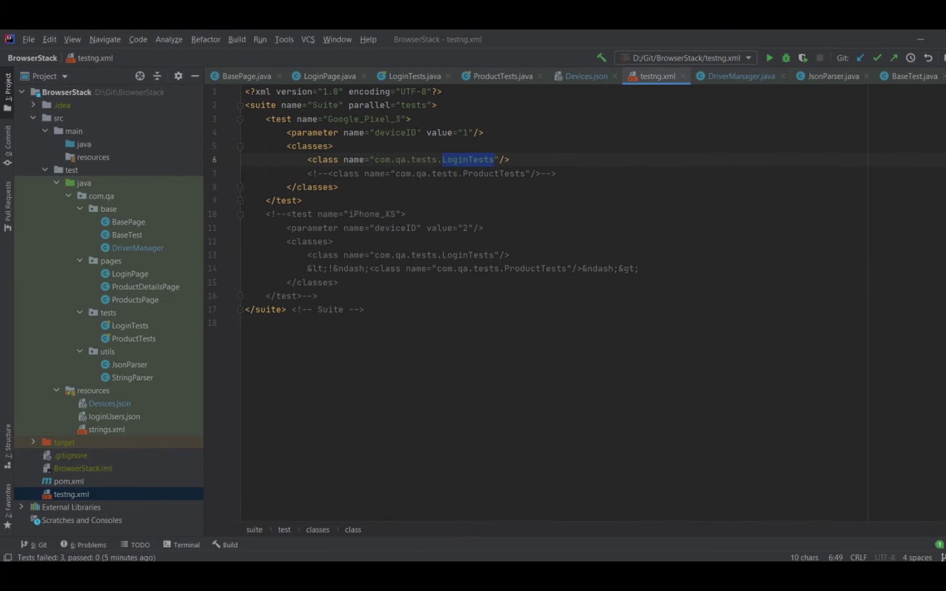
pyautogui.doubleClick(396, 132)
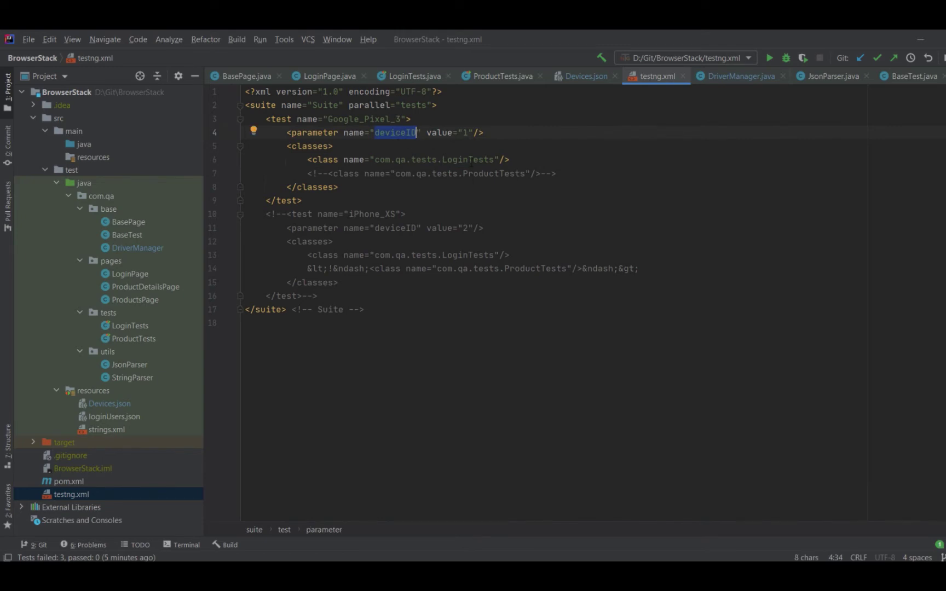
pyautogui.doubleClick(471, 160)
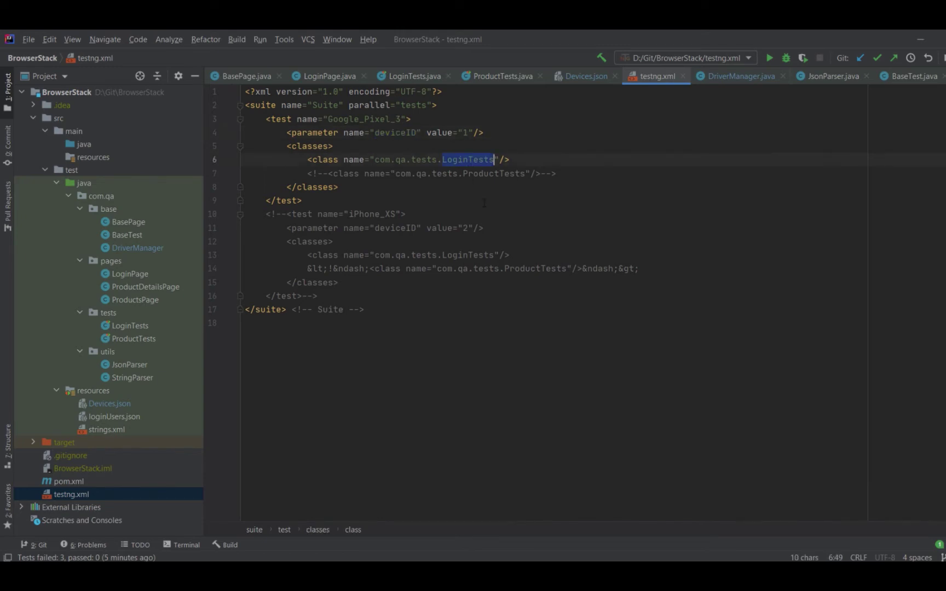
pyautogui.rightClick(82, 490)
pyautogui.click(134, 362)
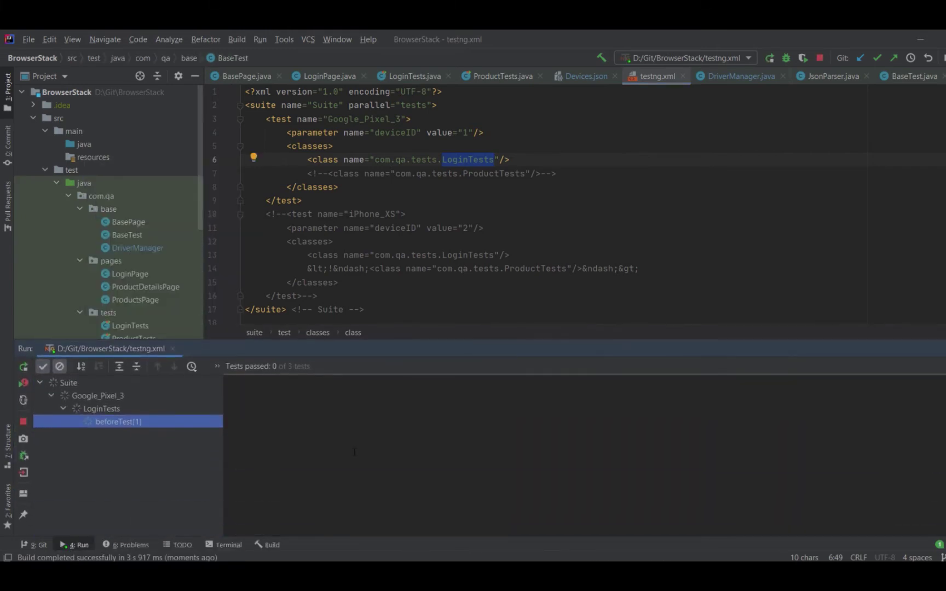
# - From the BrowserStack Appium docs, open the App Automate dashboard link in a new tab
pyautogui.hotkey('alt', 'Tab')
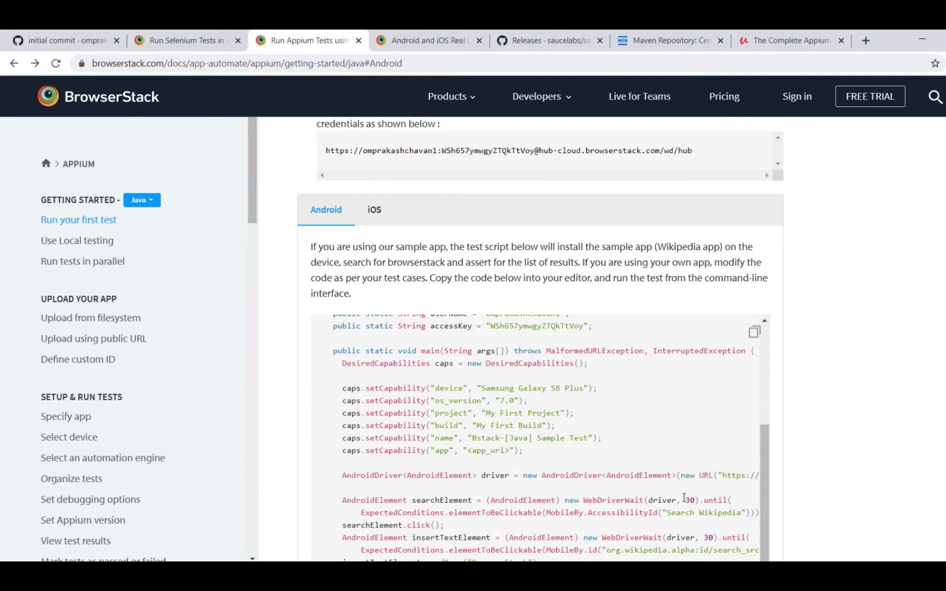
pyautogui.scroll(-4, 854, 431)
pyautogui.scroll(-3, 854, 431)
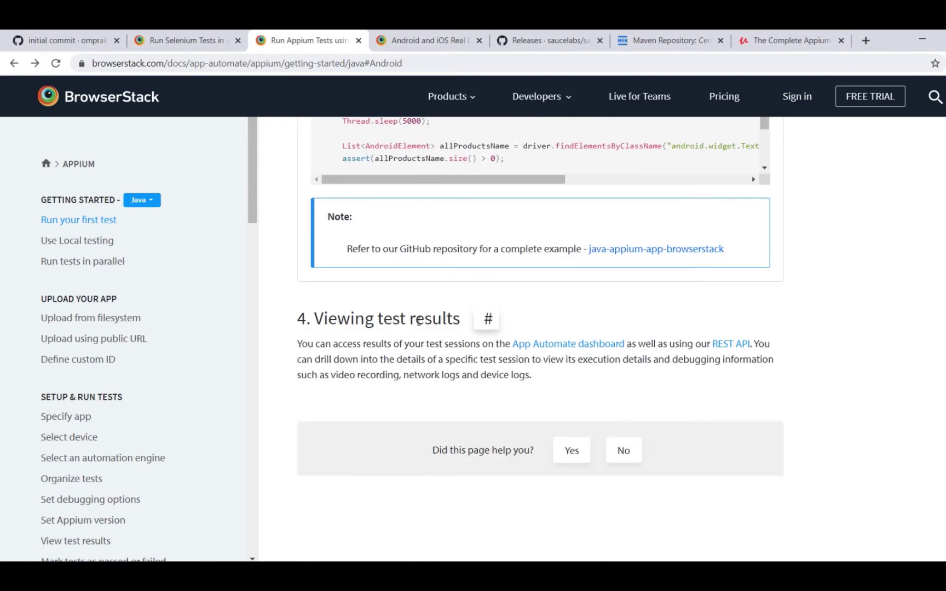
pyautogui.rightClick(563, 344)
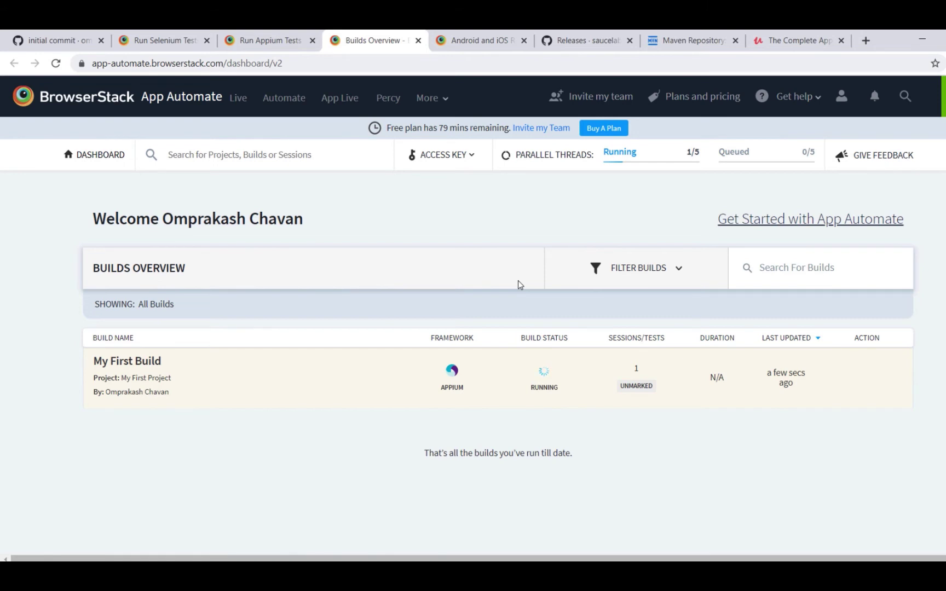
pyautogui.moveTo(497, 378)
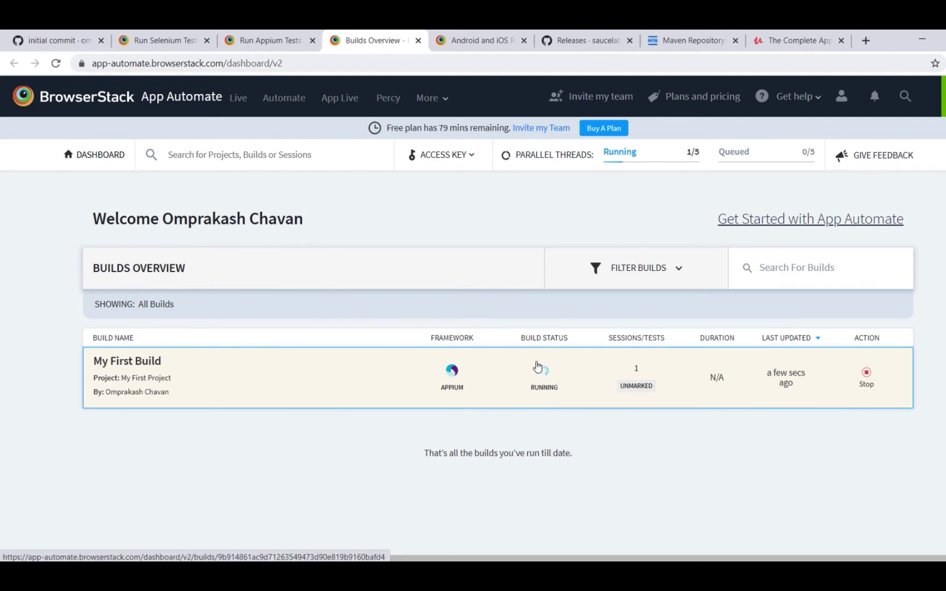
# - Open My First Build's Bstack-[Java] Sample Test session, then return to IntelliJ's passed run
pyautogui.click(219, 383)
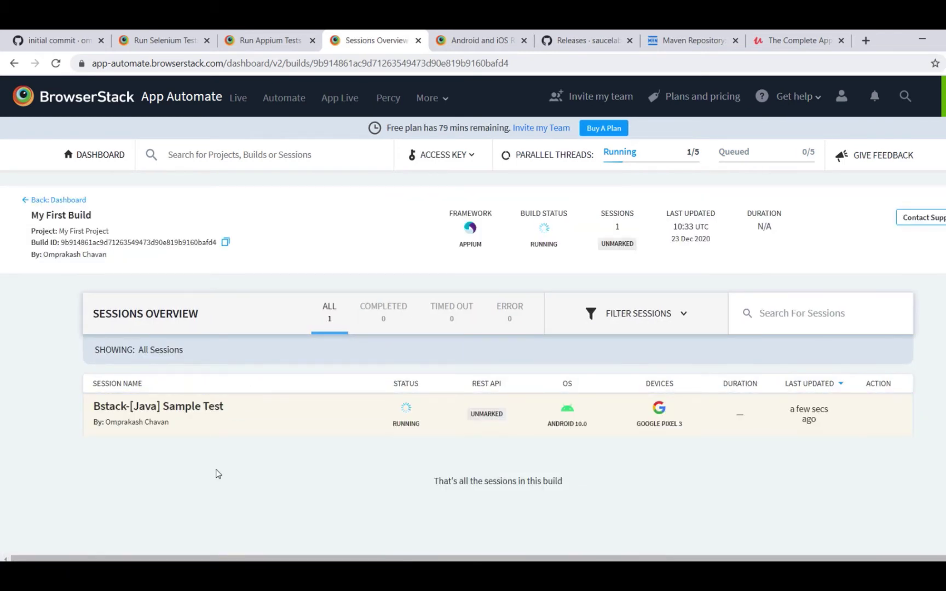
pyautogui.click(215, 408)
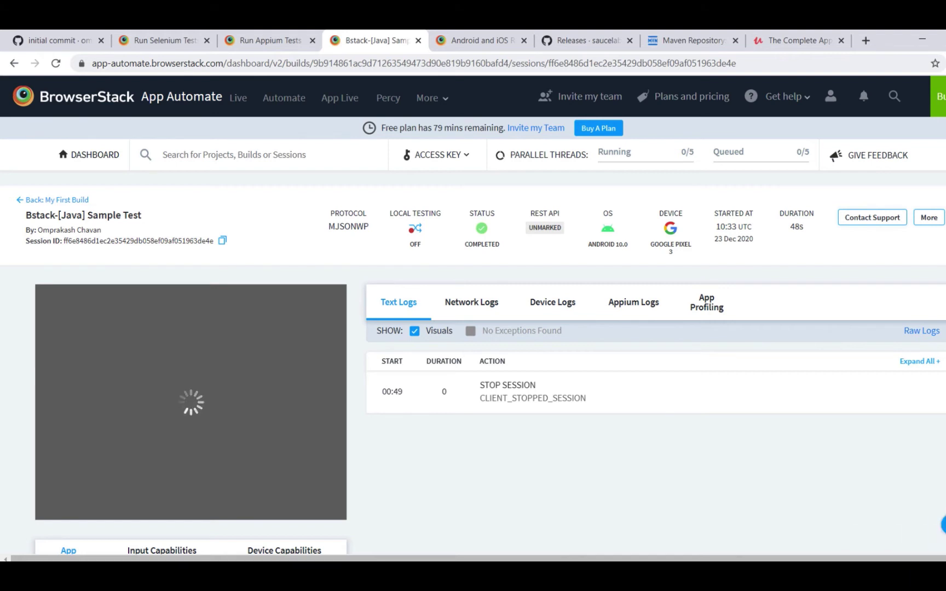
pyautogui.scroll(-3, 473, 332)
pyautogui.scroll(-1, 572, 165)
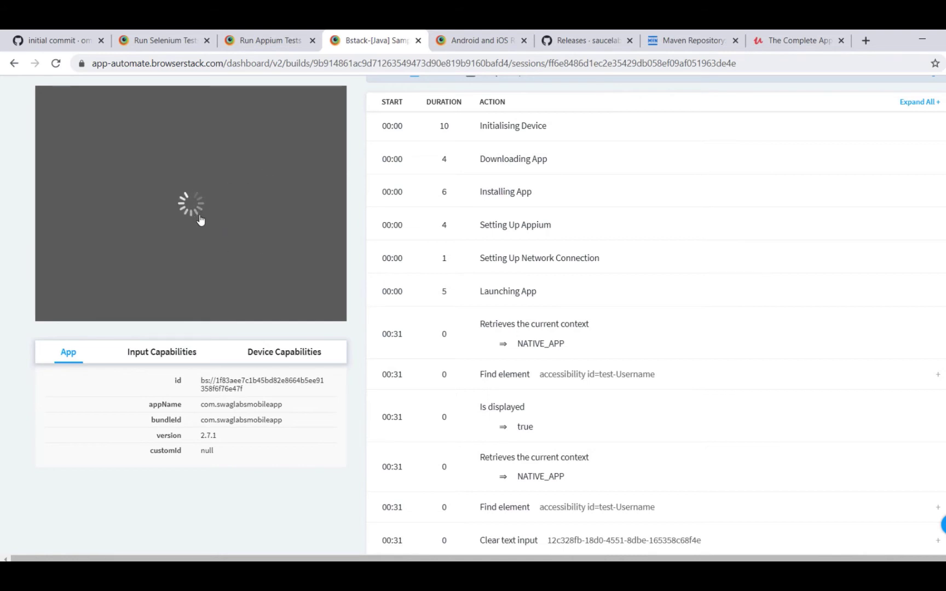
pyautogui.hotkey('alt', 'Tab')
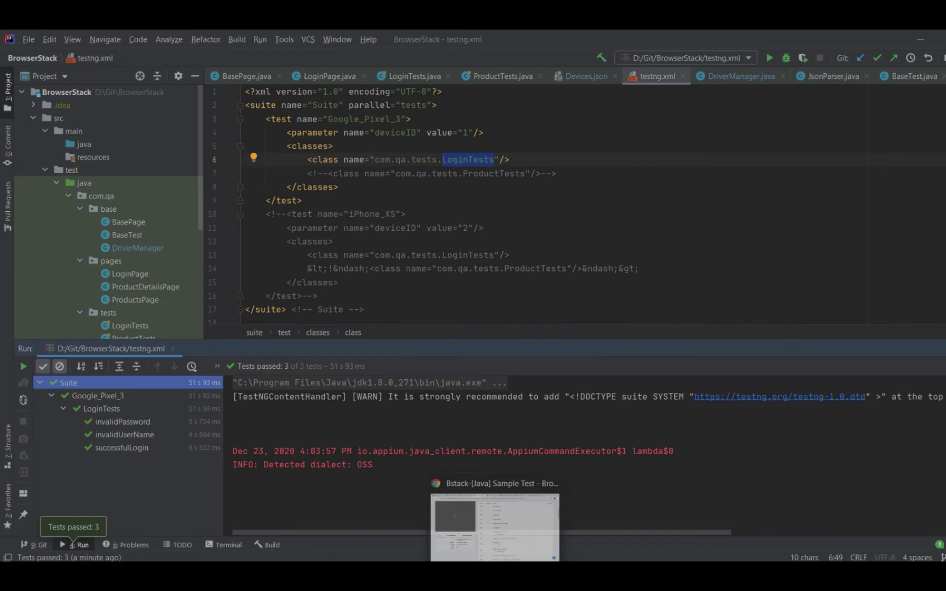
# - Bring back the browser and play the Sample Test session's recorded video
pyautogui.click(496, 528)
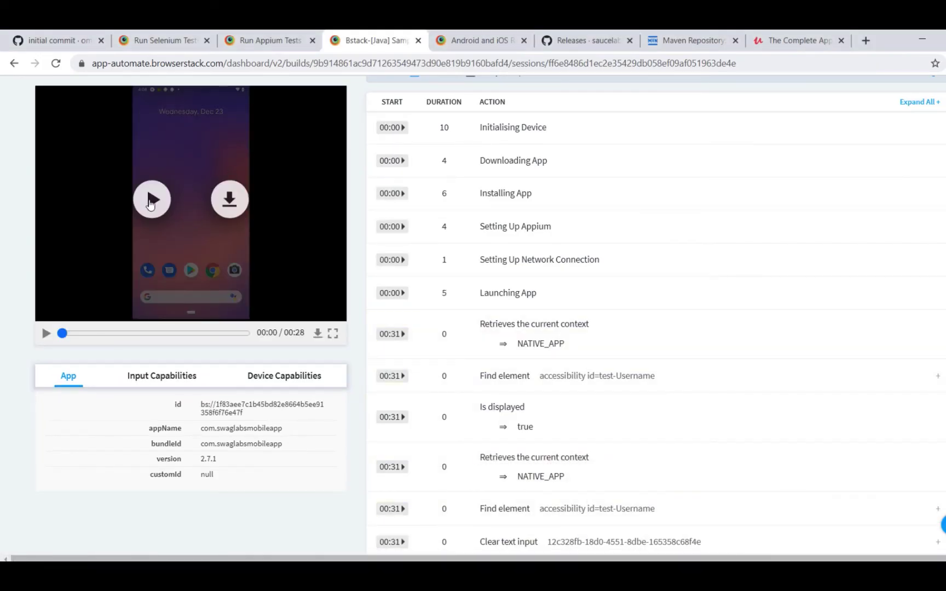
pyautogui.click(151, 205)
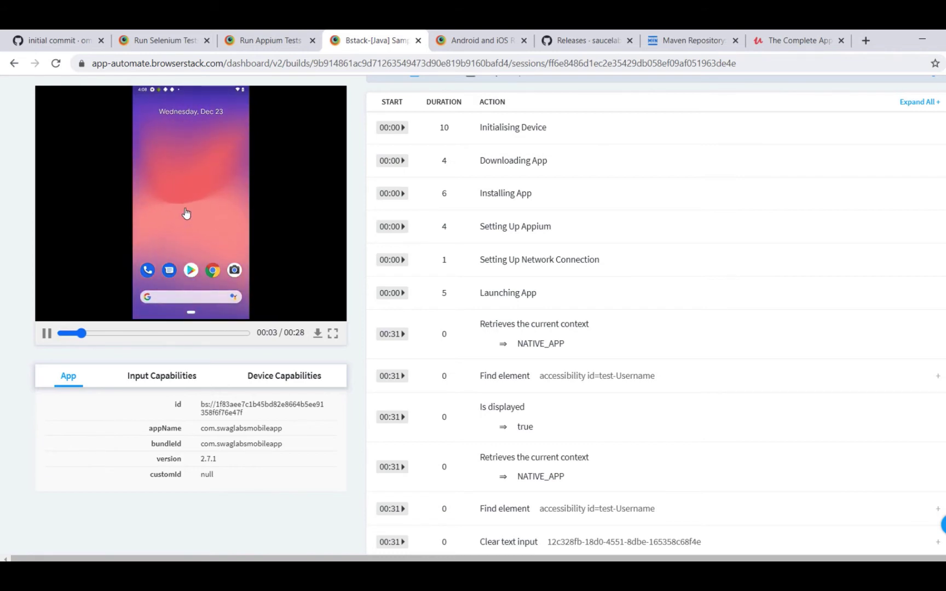
pyautogui.scroll(3, 895, 258)
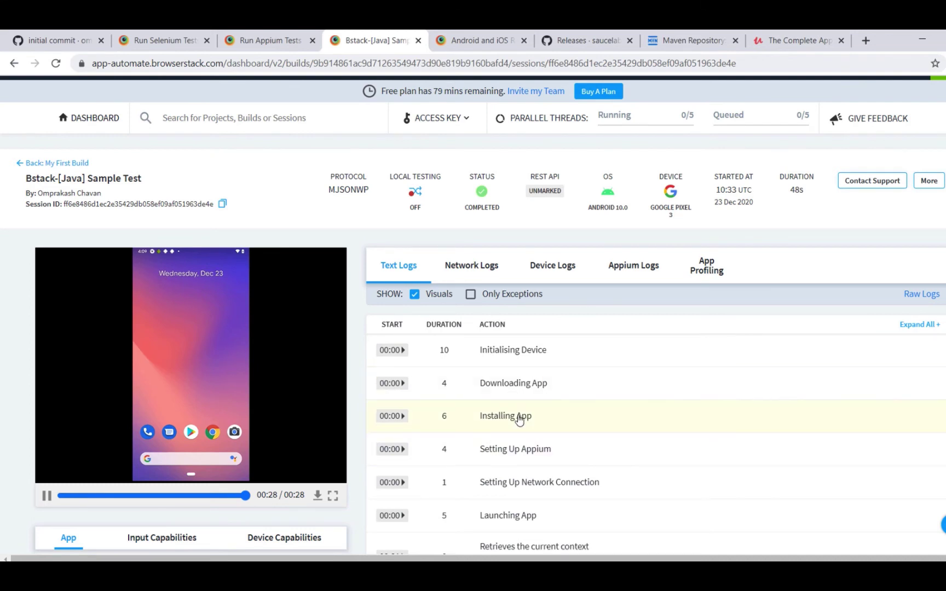
pyautogui.scroll(-2, 547, 415)
pyautogui.scroll(-3, 547, 415)
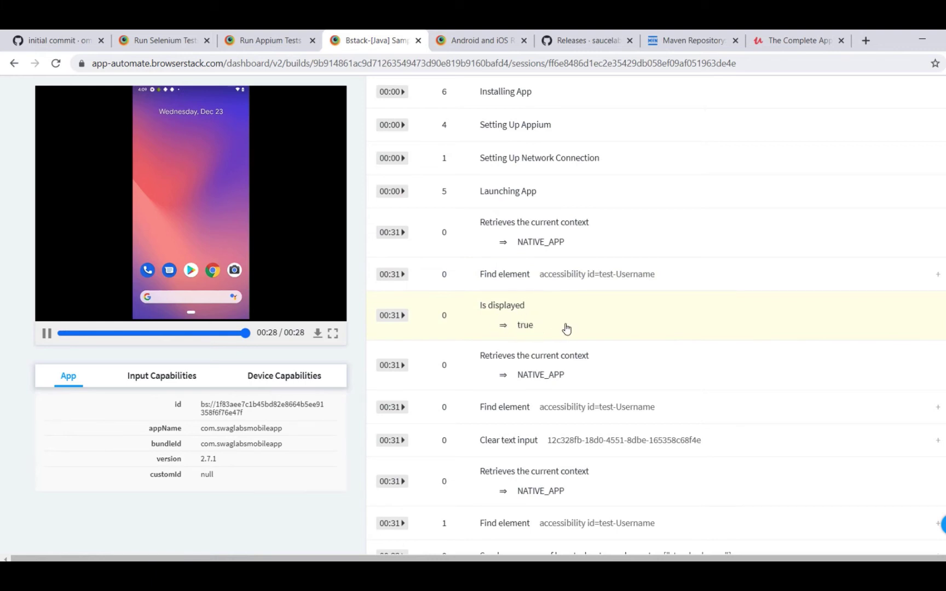
pyautogui.scroll(-2, 566, 329)
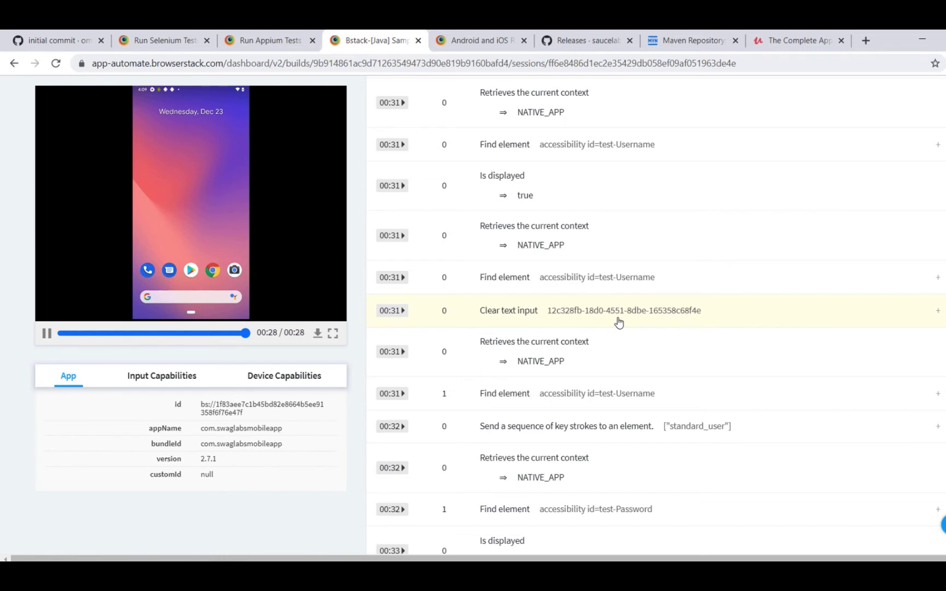
pyautogui.scroll(-2, 619, 324)
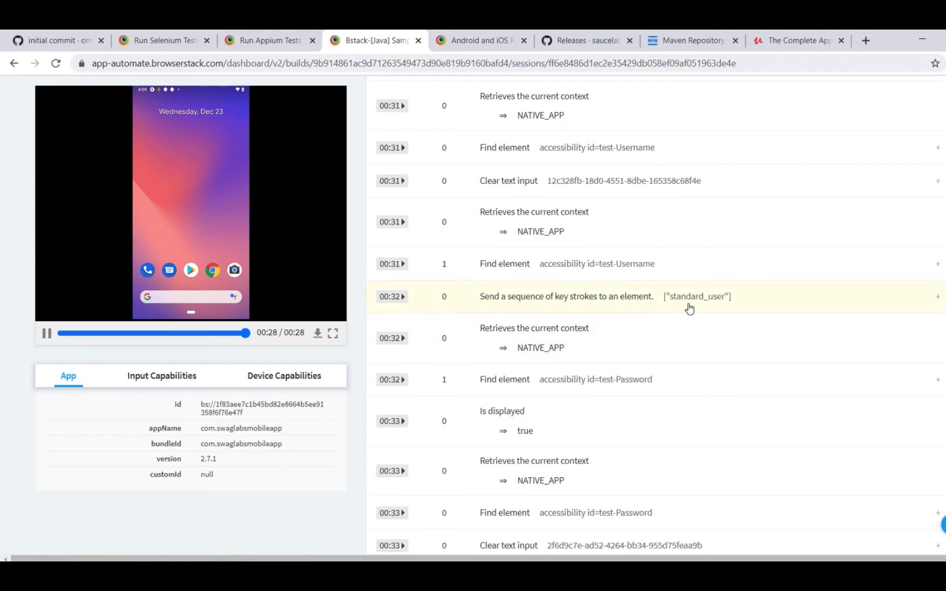
pyautogui.scroll(-1, 689, 309)
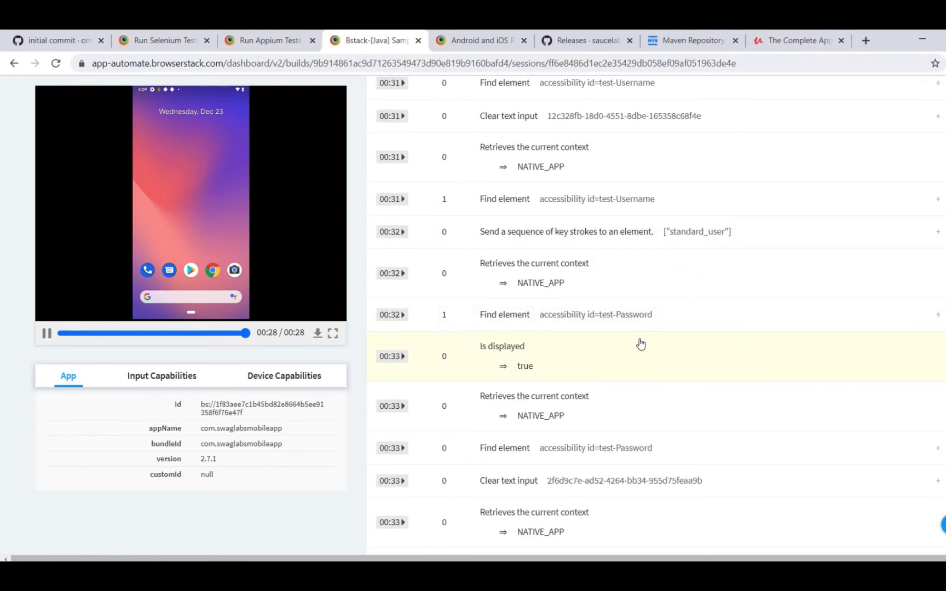
pyautogui.scroll(-2, 704, 416)
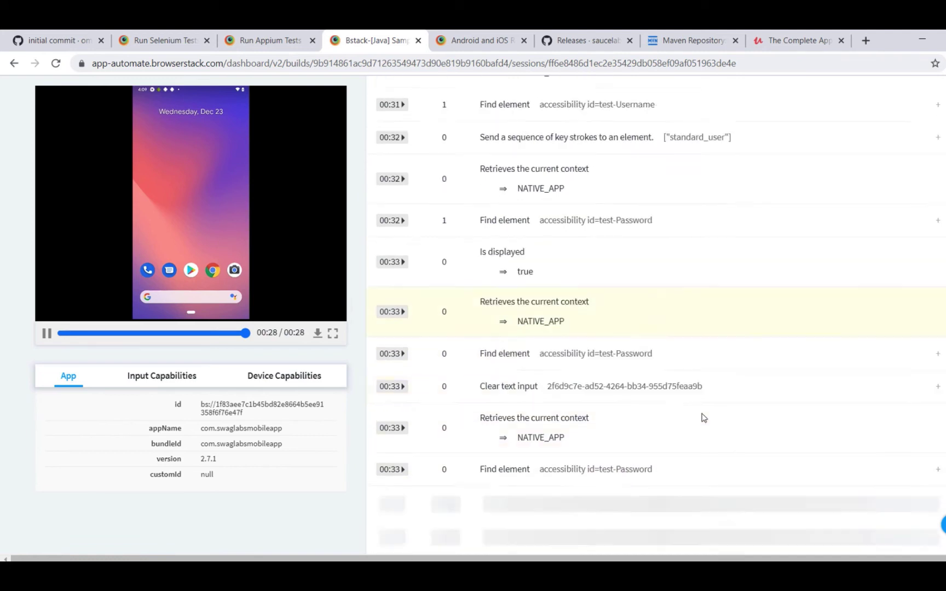
pyautogui.scroll(-4, 703, 416)
pyautogui.scroll(-4, 708, 419)
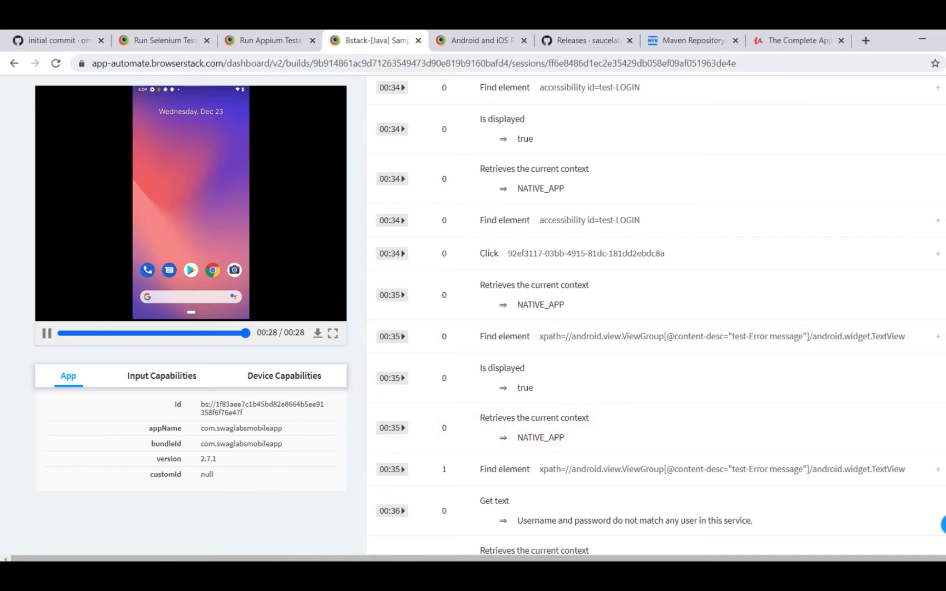
pyautogui.scroll(15, 722, 412)
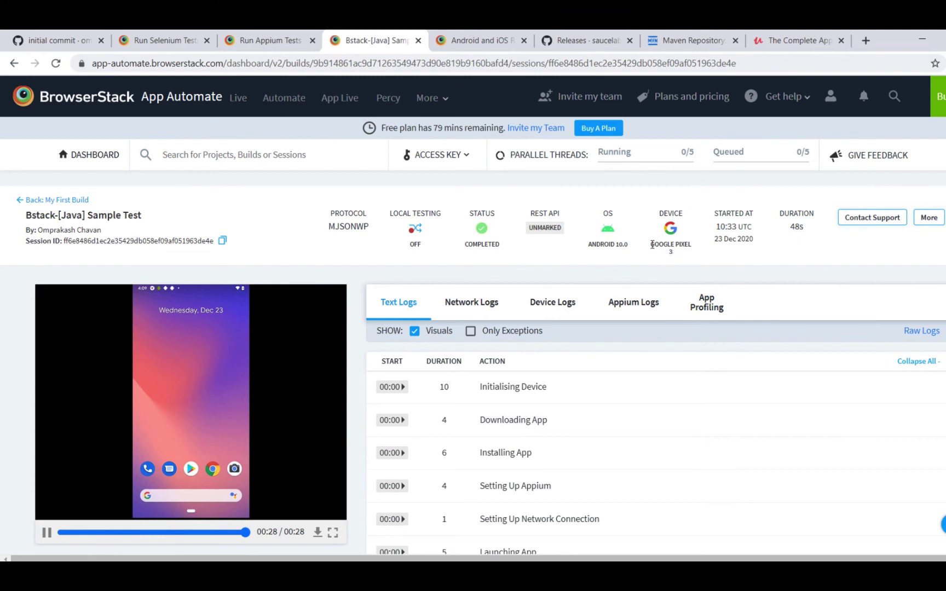
# - Note the Google Pixel 3 device and read the Network Logs browserstack.networkLogs=true warning
pyautogui.moveTo(651, 244); pyautogui.dragTo(687, 256)
pyautogui.click(465, 309)
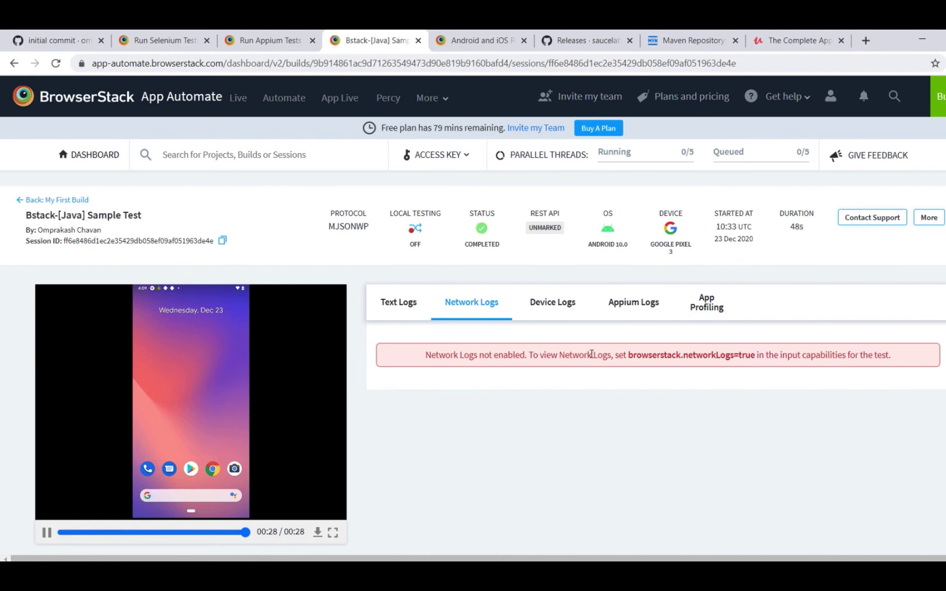
pyautogui.moveTo(665, 355); pyautogui.dragTo(719, 356)
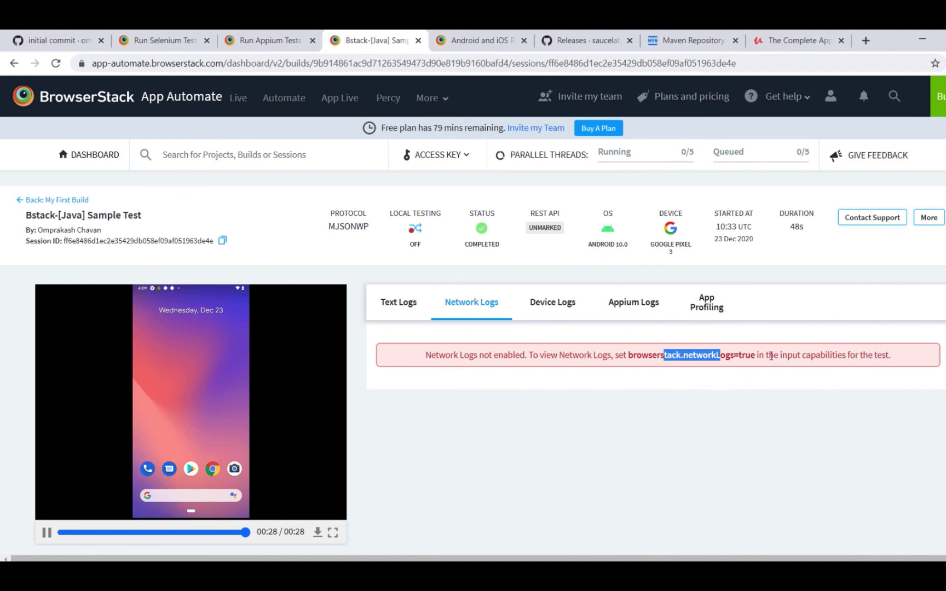
pyautogui.click(542, 391)
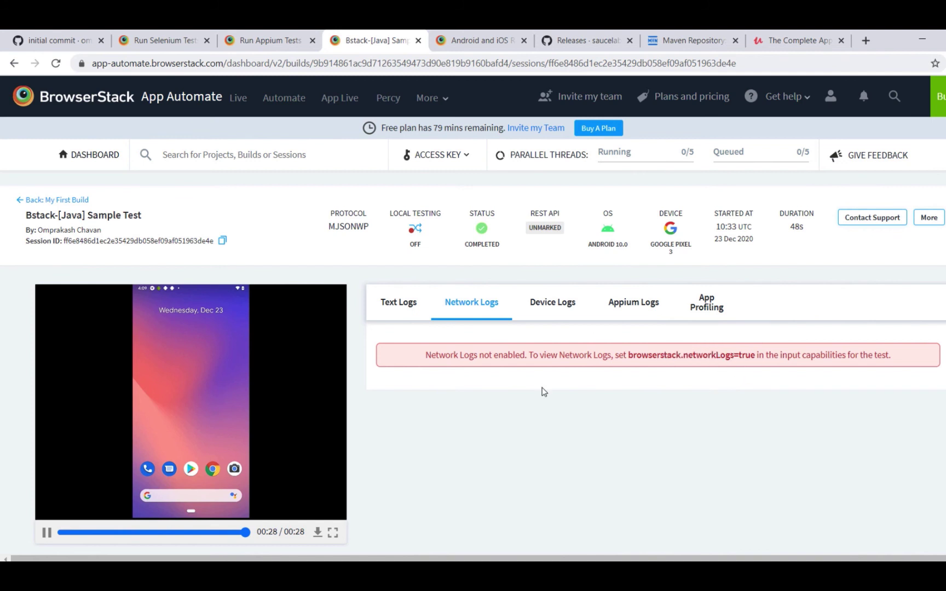
# - In Device Logs, review the REST API note and curl command, then open View Raw Device Logs
pyautogui.click(550, 310)
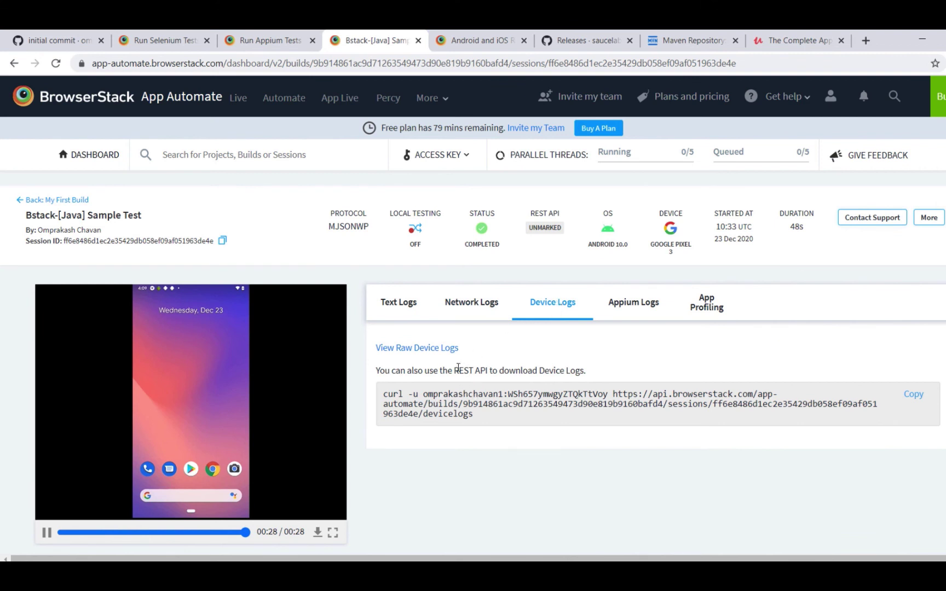
pyautogui.moveTo(459, 370); pyautogui.dragTo(532, 370)
pyautogui.click(448, 412)
pyautogui.moveTo(473, 414); pyautogui.dragTo(440, 399)
pyautogui.tripleClick(440, 400)
pyautogui.click(397, 399)
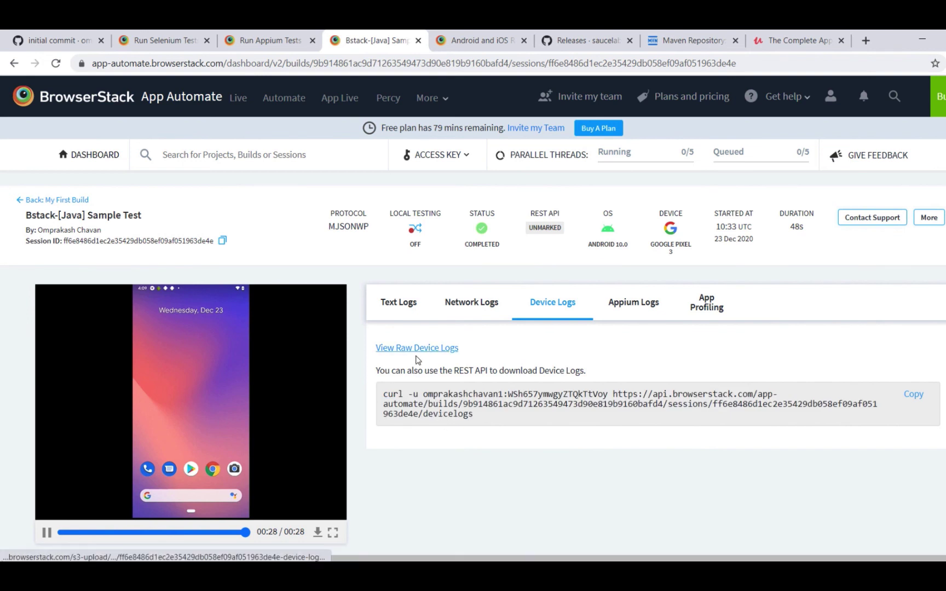
pyautogui.click(435, 351)
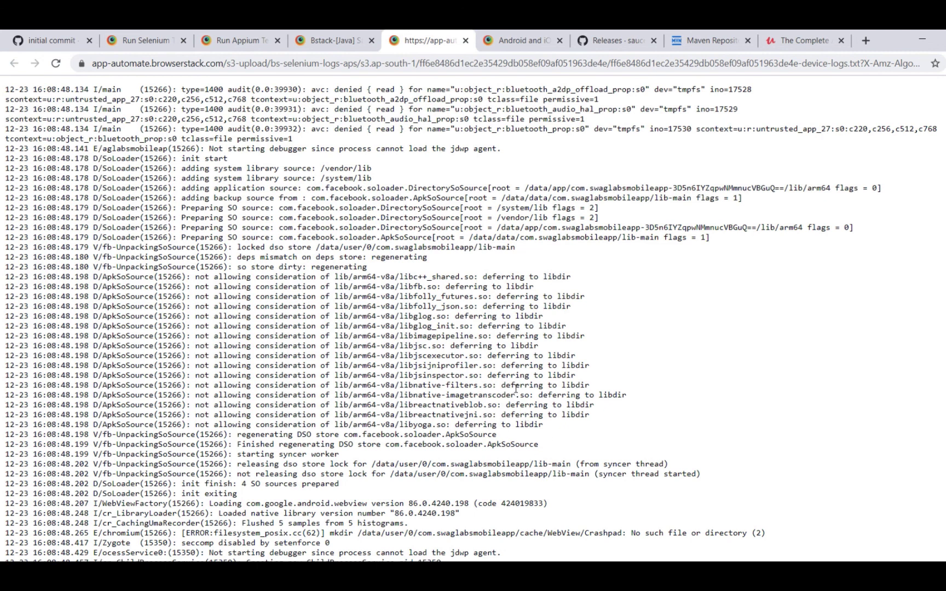
# - Close the raw device log tab, show Appium Logs, and return to the session dashboard tab
pyautogui.click(467, 41)
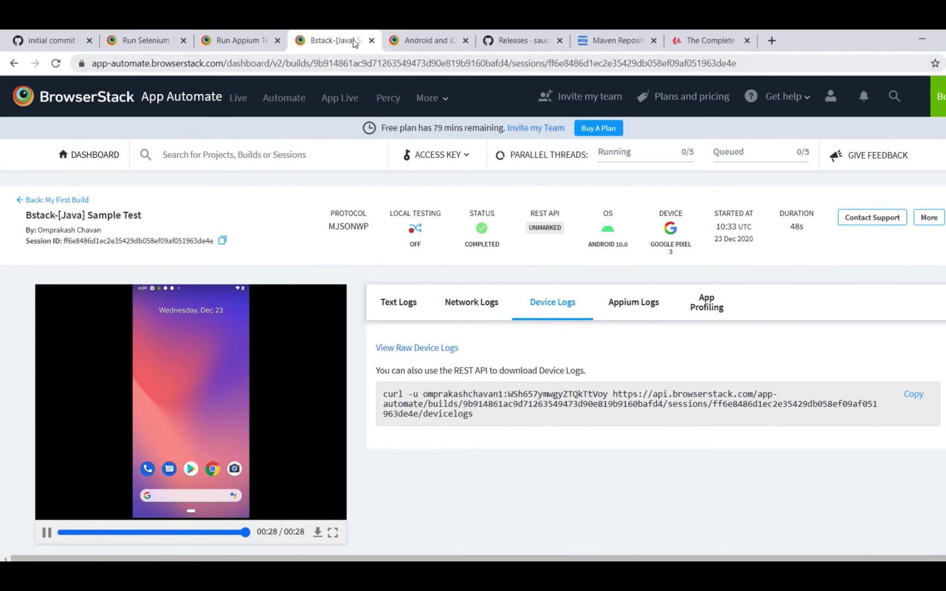
pyautogui.click(632, 308)
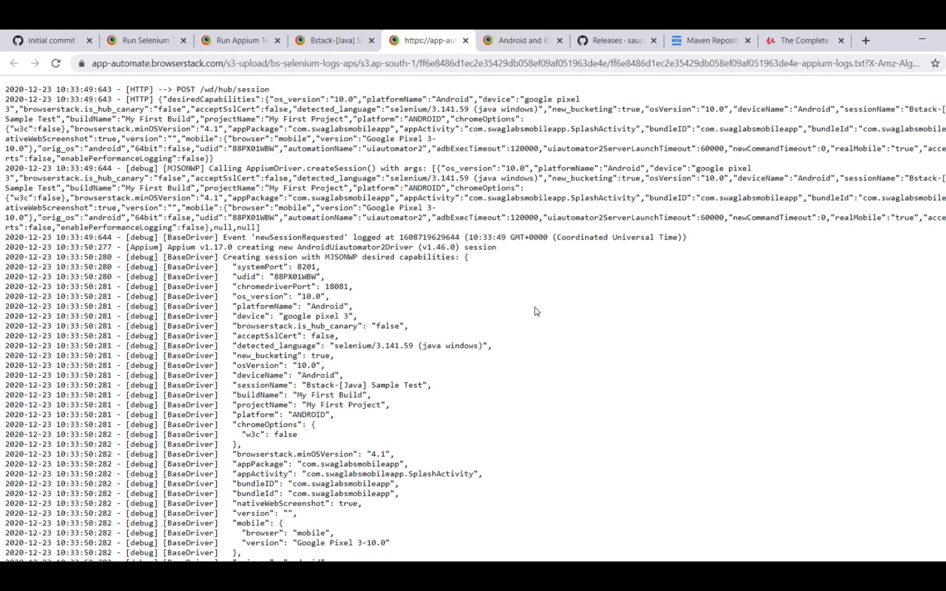
pyautogui.click(329, 40)
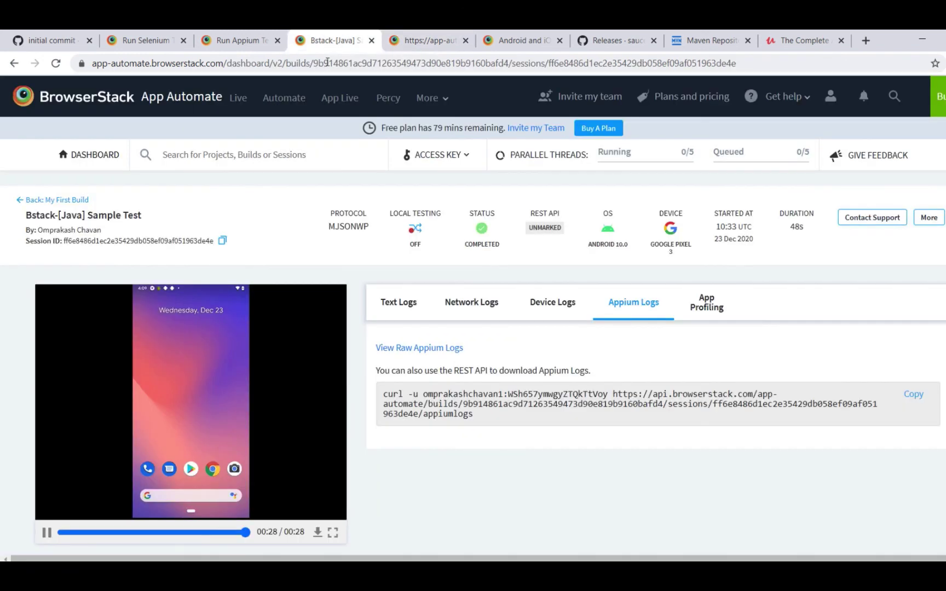